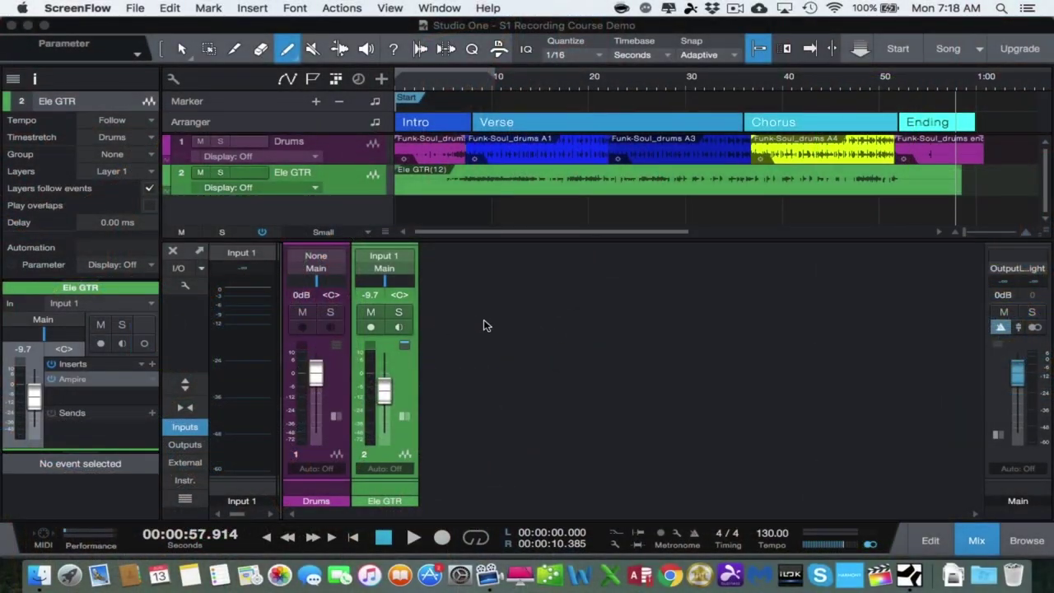
Step: Add one mono audio track named Bass GTR, coloured blue, with Input 1 as input and Main as output
{"action": "left_click", "coordinate": [496, 327]}
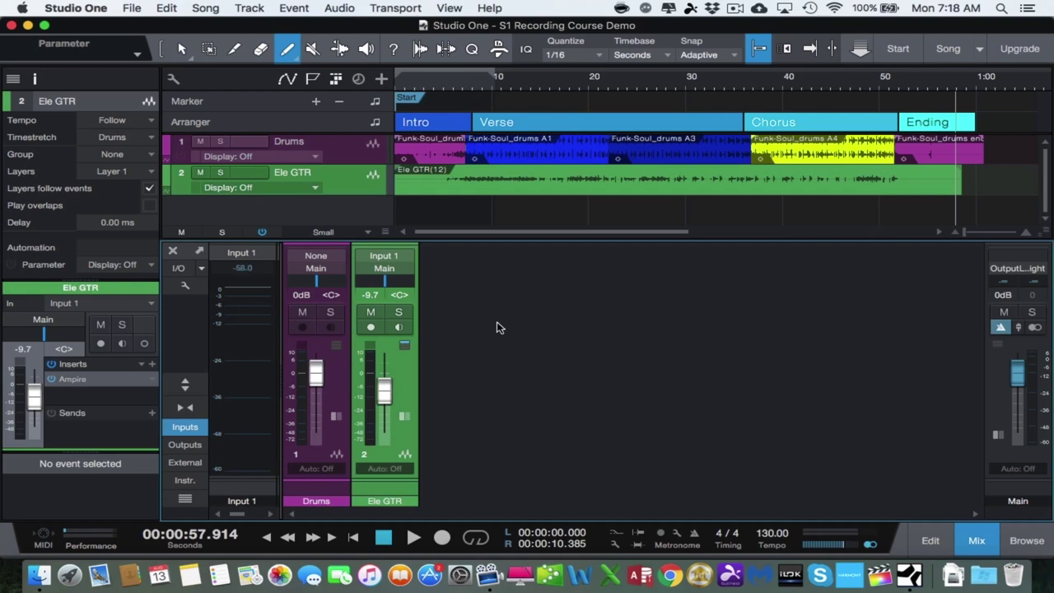
{"action": "left_click", "coordinate": [246, 8]}
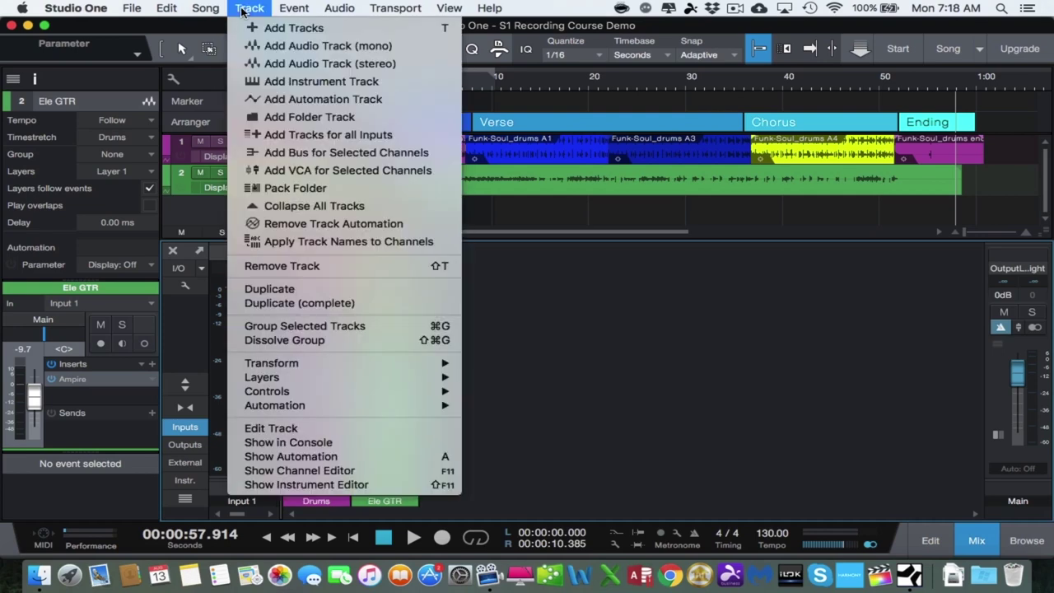
{"action": "left_click", "coordinate": [176, 38]}
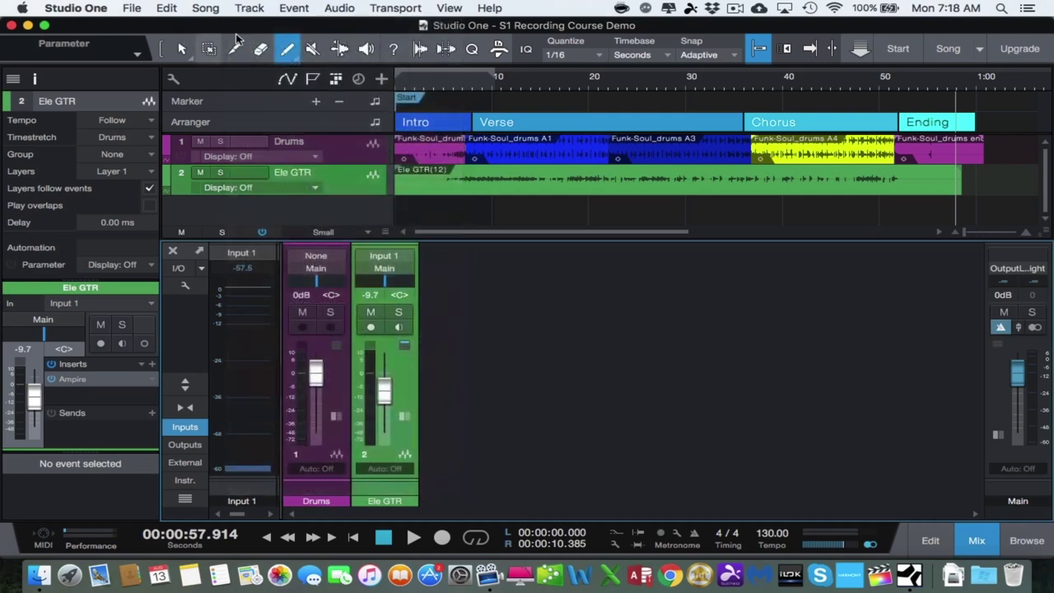
{"action": "left_click", "coordinate": [382, 79]}
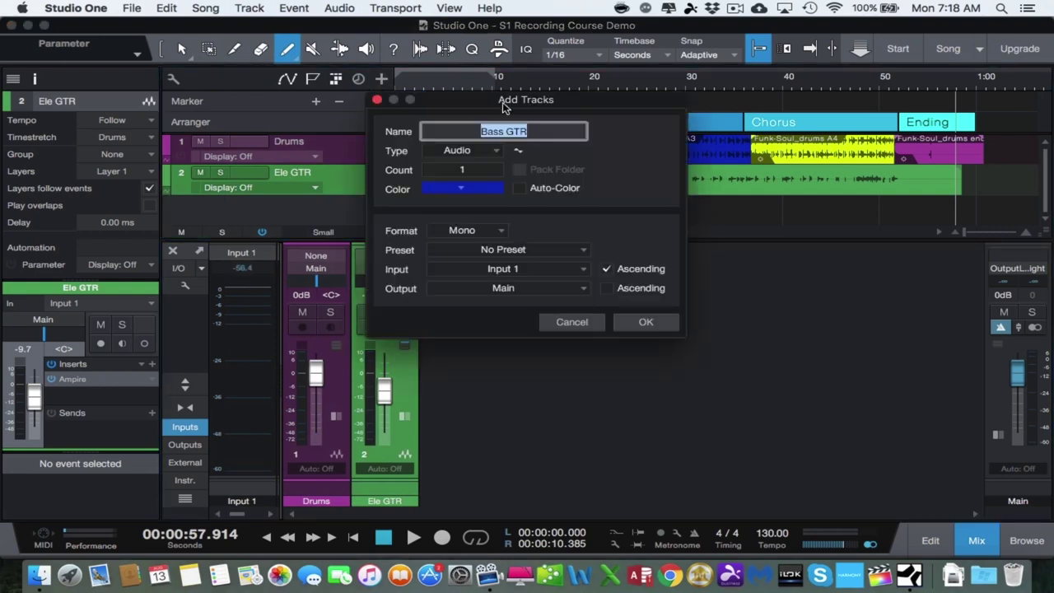
{"action": "left_click_drag", "start_coordinate": [503, 107], "coordinate": [412, 158]}
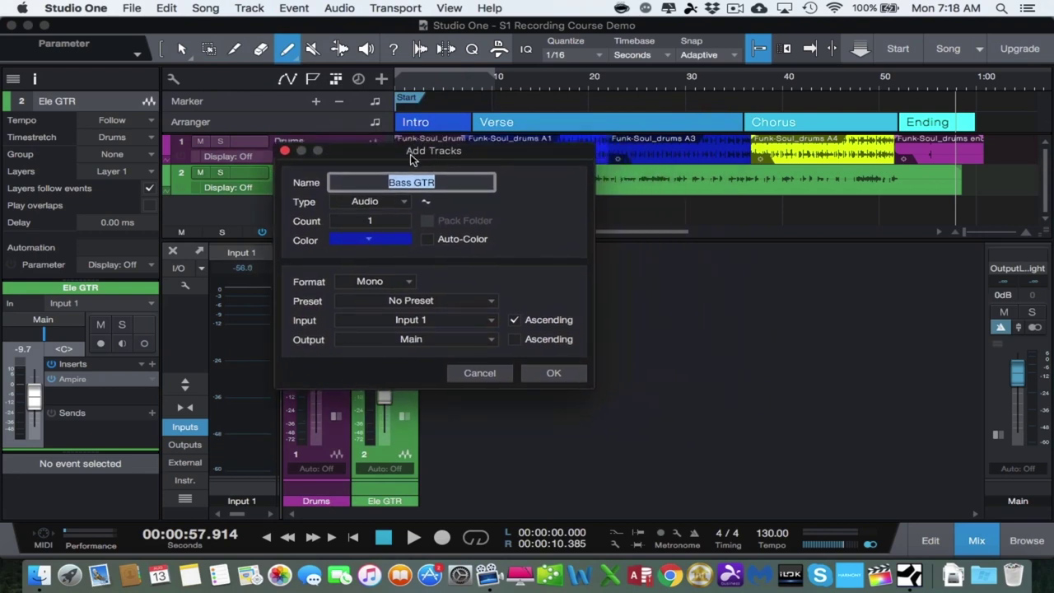
{"action": "left_click", "coordinate": [368, 240]}
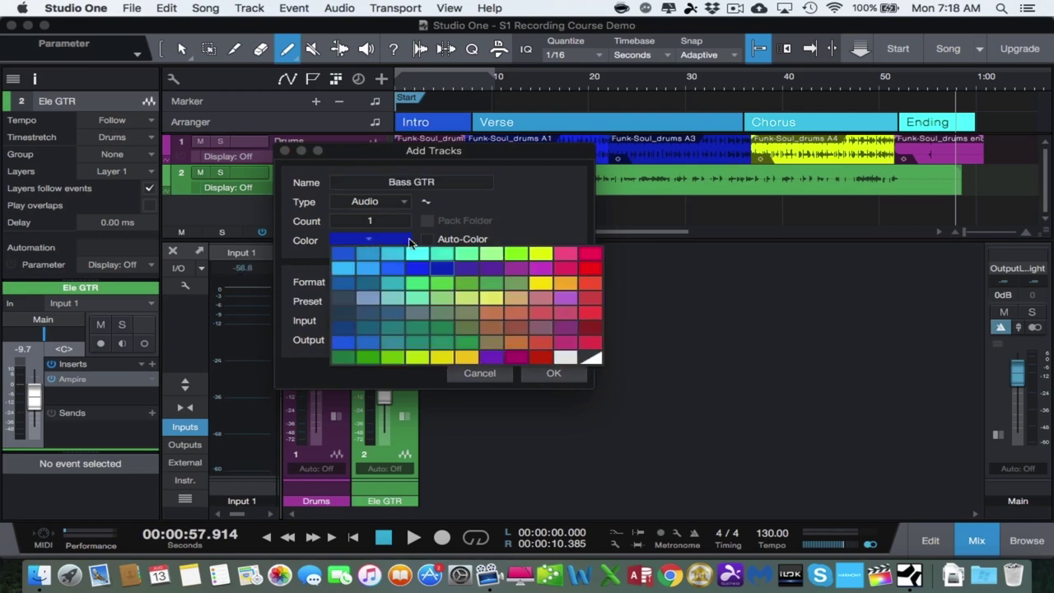
{"action": "left_click", "coordinate": [416, 269]}
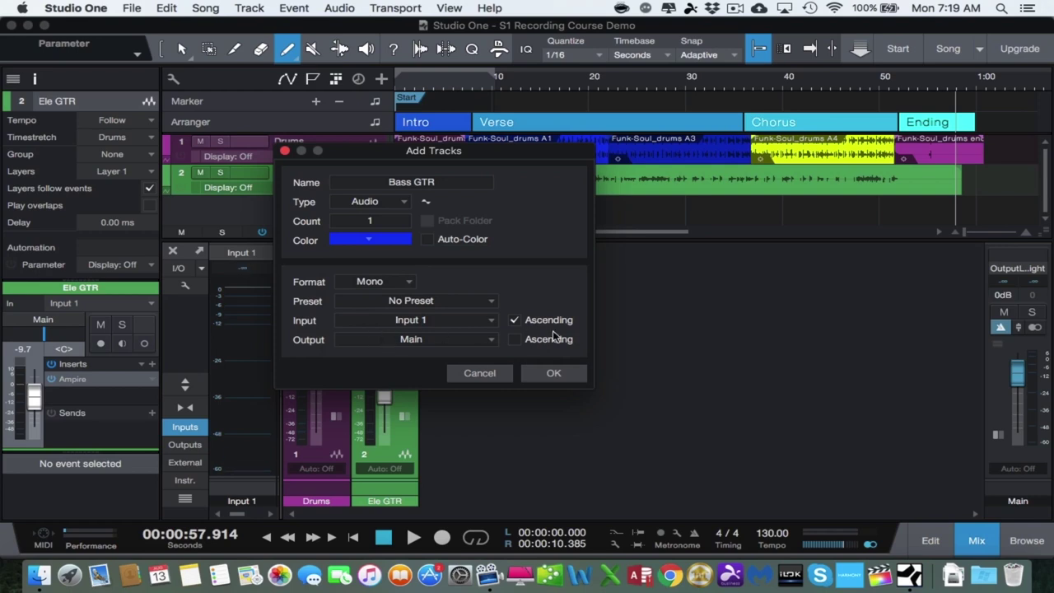
{"action": "left_click", "coordinate": [552, 373]}
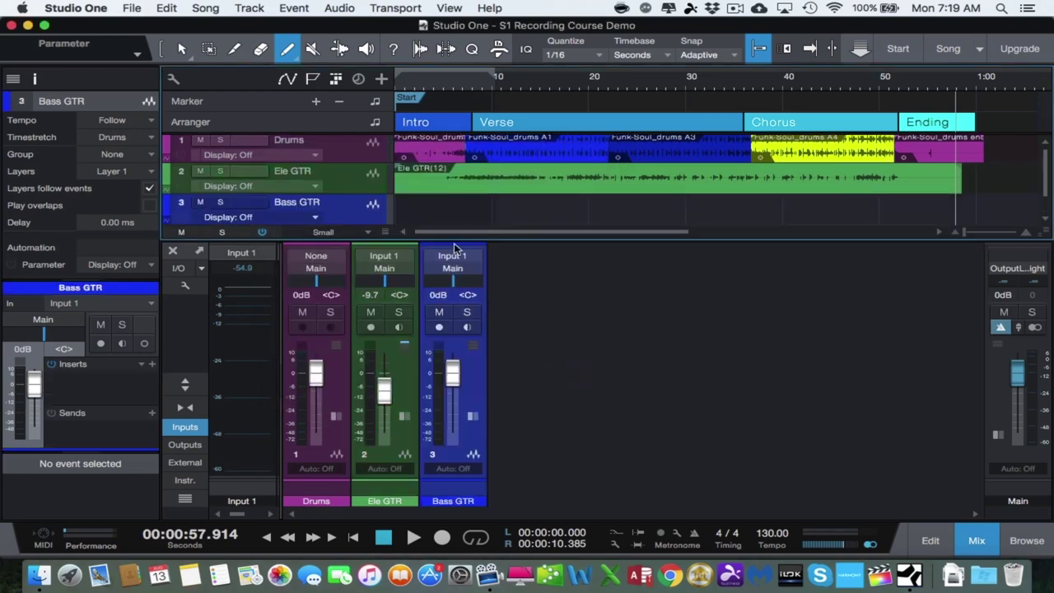
Step: Expand the Bass GTR mixer channel and insert the PreSonus Ampire effect on it from the effects browser
{"action": "scroll", "coordinate": [467, 208], "scroll_direction": "down", "scroll_amount": 2}
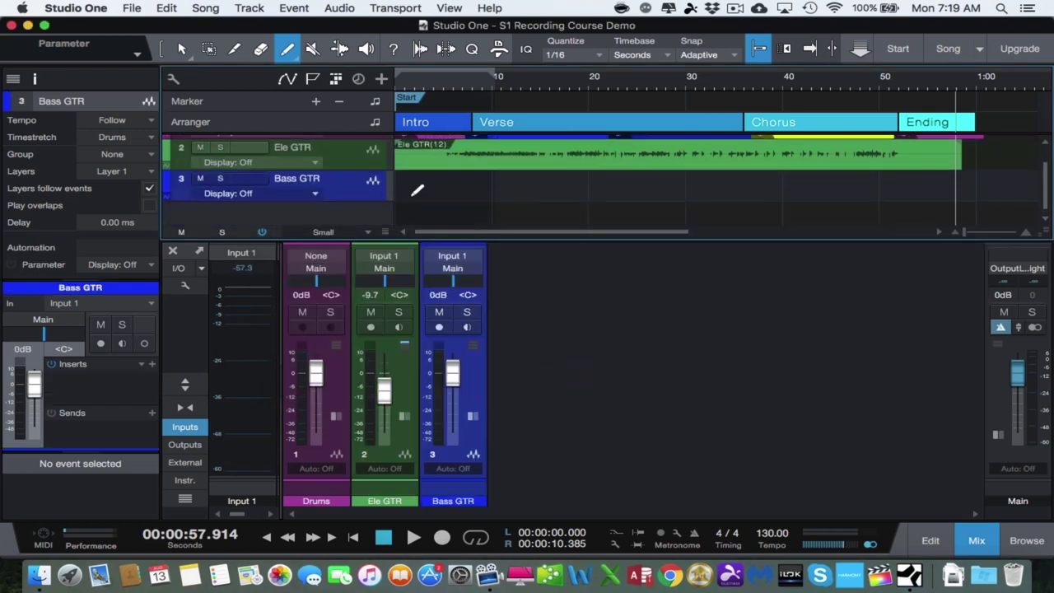
{"action": "left_click", "coordinate": [473, 418]}
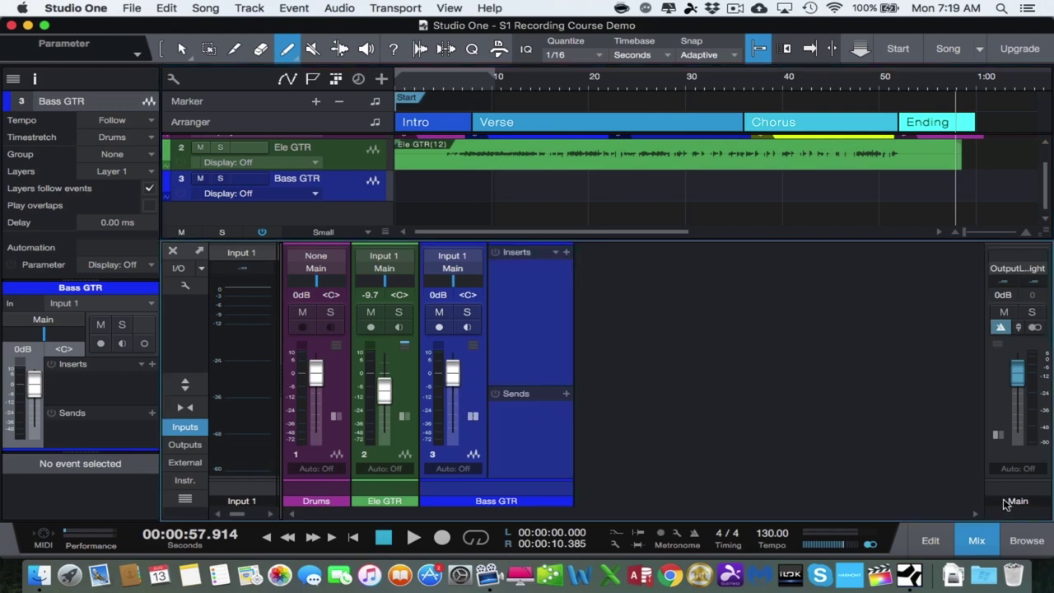
{"action": "left_click", "coordinate": [1027, 540]}
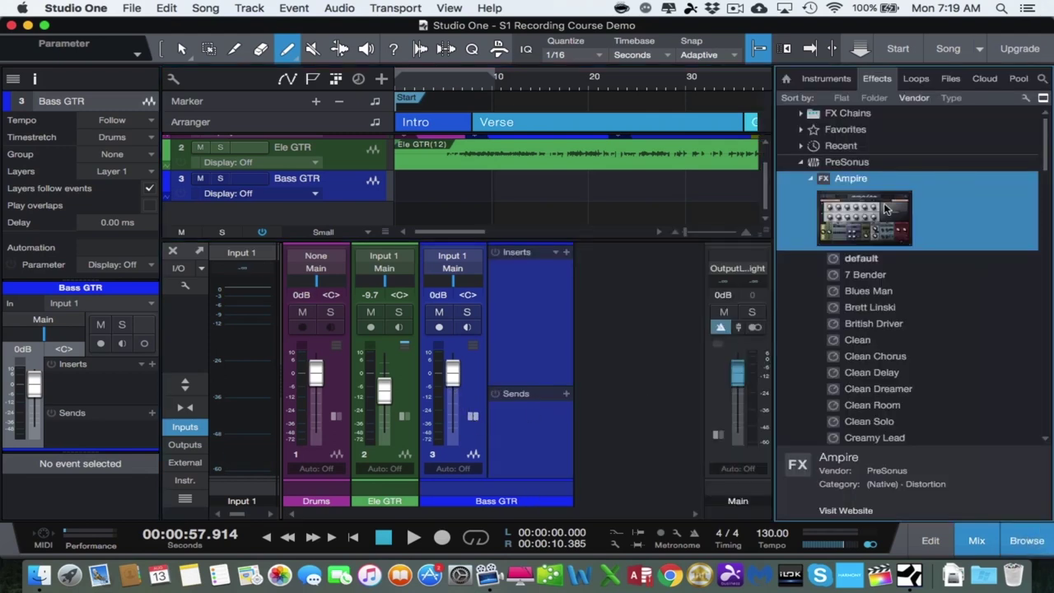
{"action": "left_click_drag", "start_coordinate": [879, 213], "coordinate": [542, 277]}
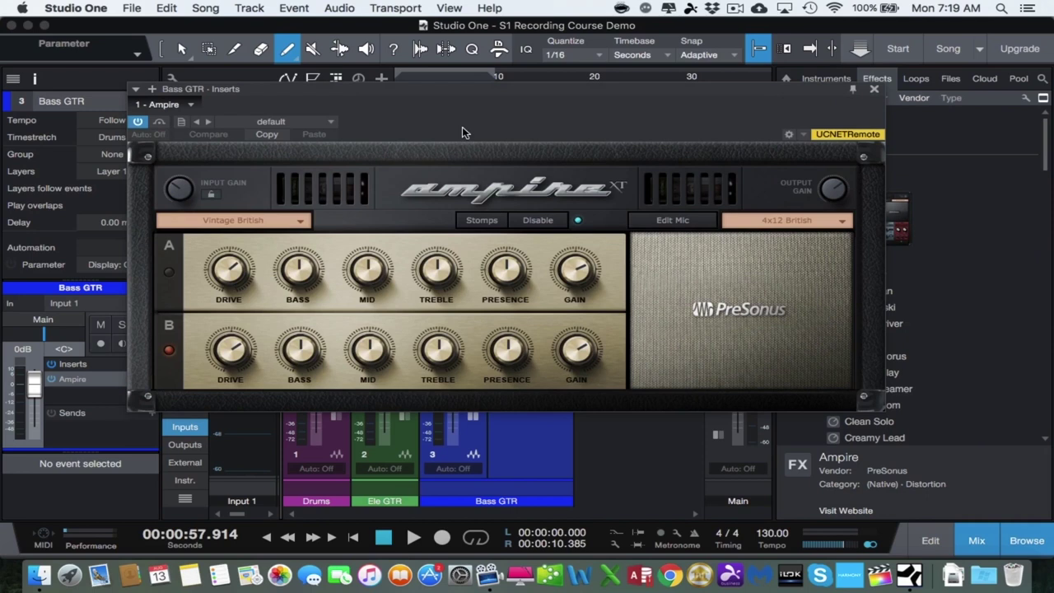
Step: Load the Zats Basser preset in Ampire and change its cabinet to 8x10 Bass
{"action": "left_click", "coordinate": [330, 122]}
{"action": "scroll", "coordinate": [320, 171], "scroll_direction": "down", "scroll_amount": 5}
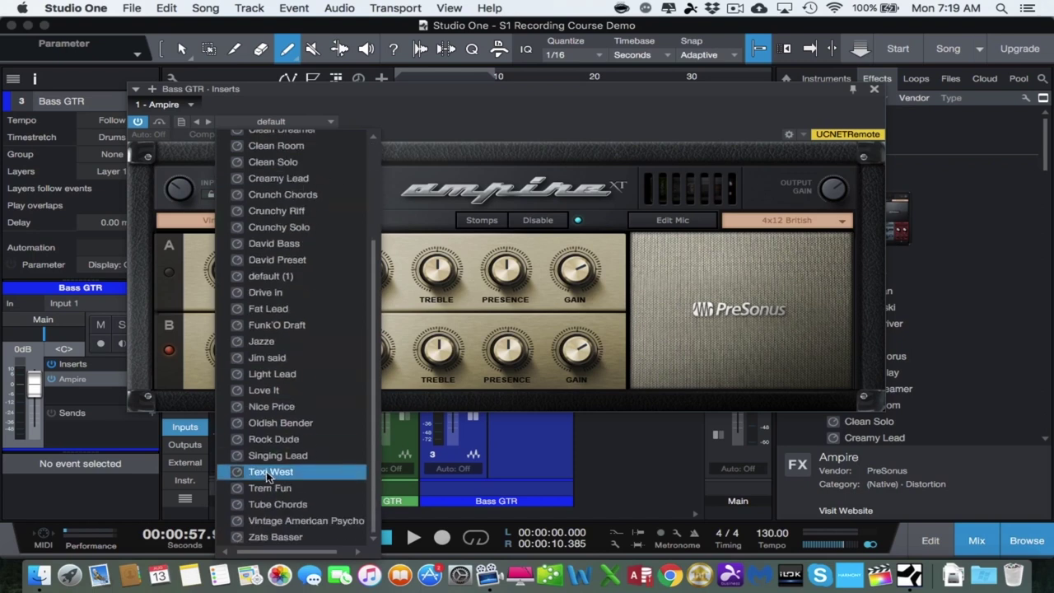
{"action": "left_click", "coordinate": [251, 536]}
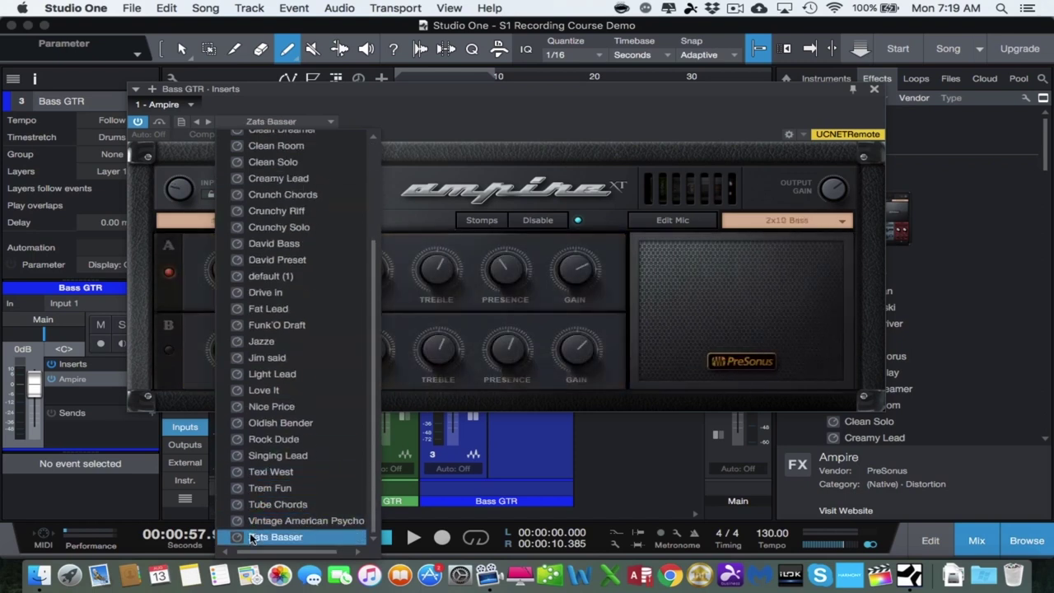
{"action": "left_click", "coordinate": [527, 123]}
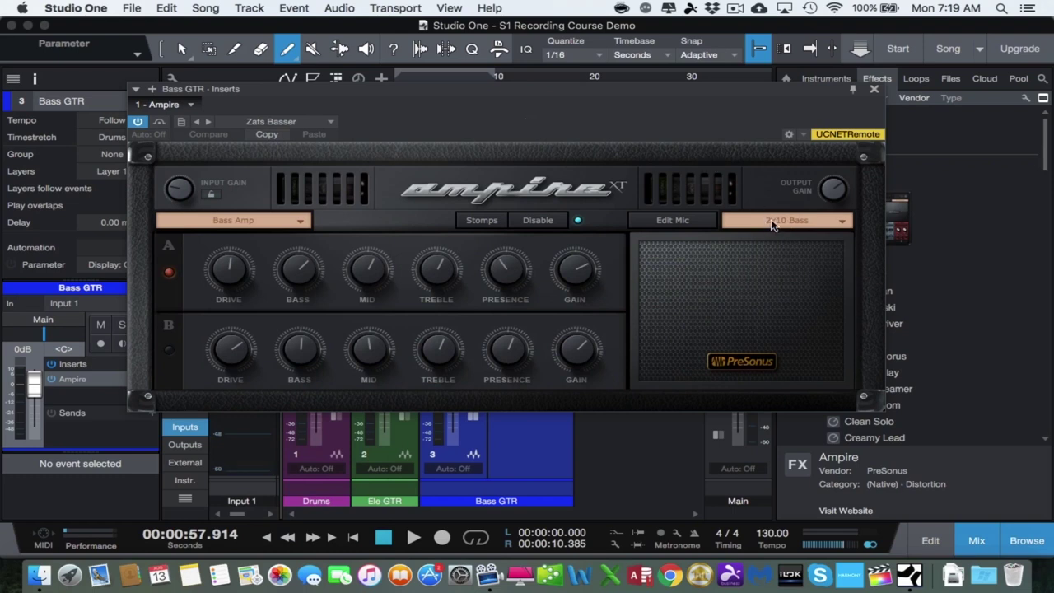
{"action": "left_click", "coordinate": [839, 222]}
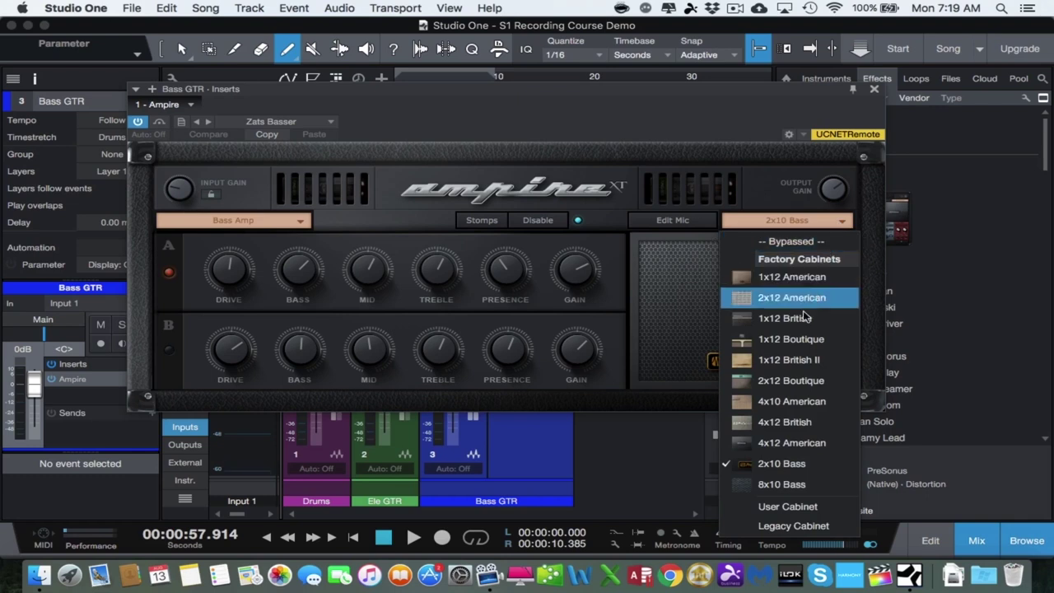
{"action": "left_click", "coordinate": [781, 484]}
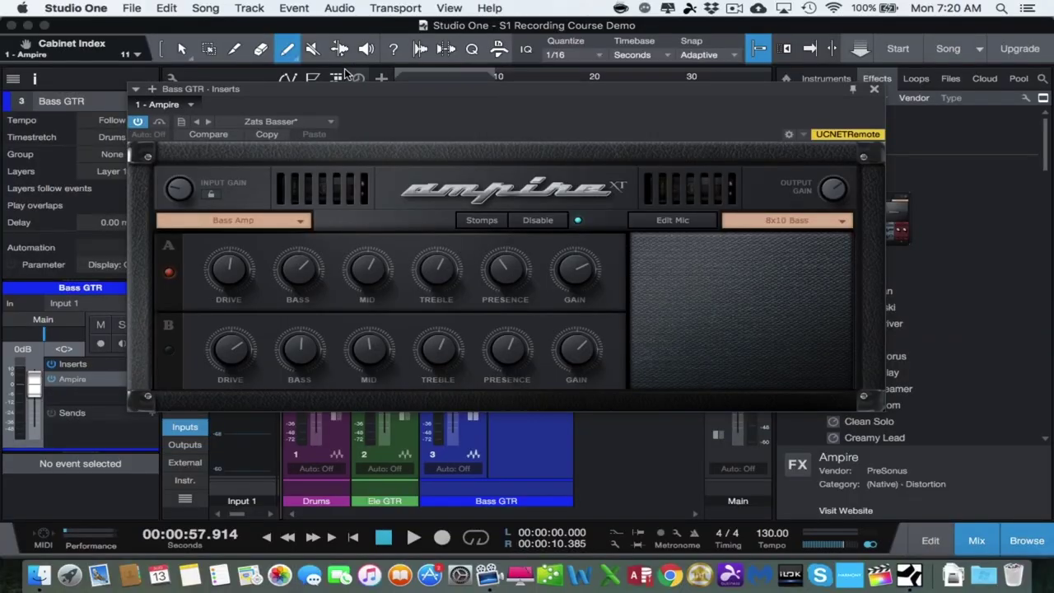
Step: Store the modified Ampire settings as a new preset named with the owner's first name plus "Bass", and check the preset list
{"action": "left_click", "coordinate": [182, 123]}
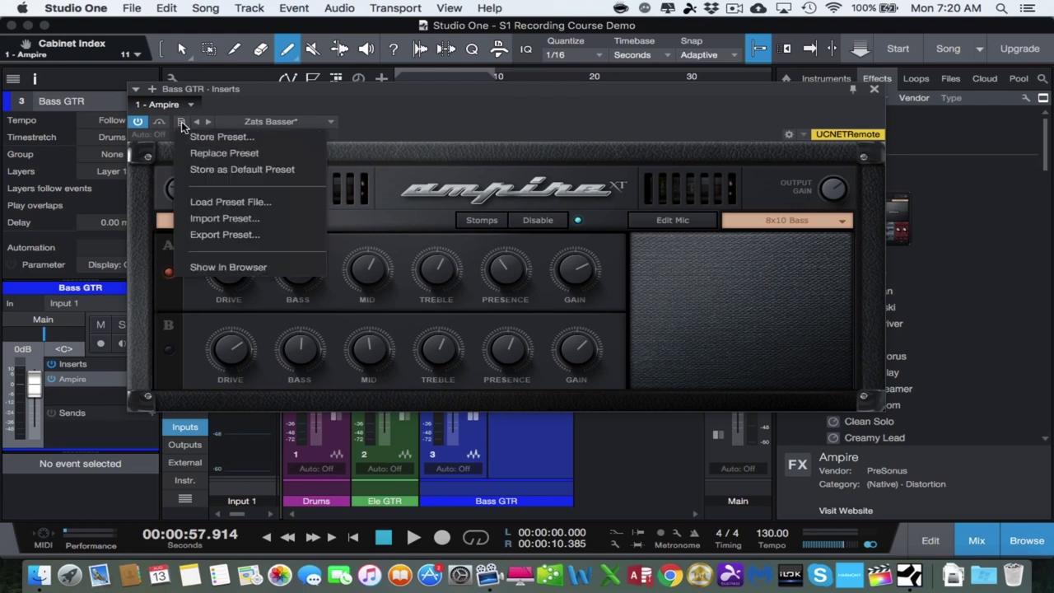
{"action": "left_click", "coordinate": [221, 137]}
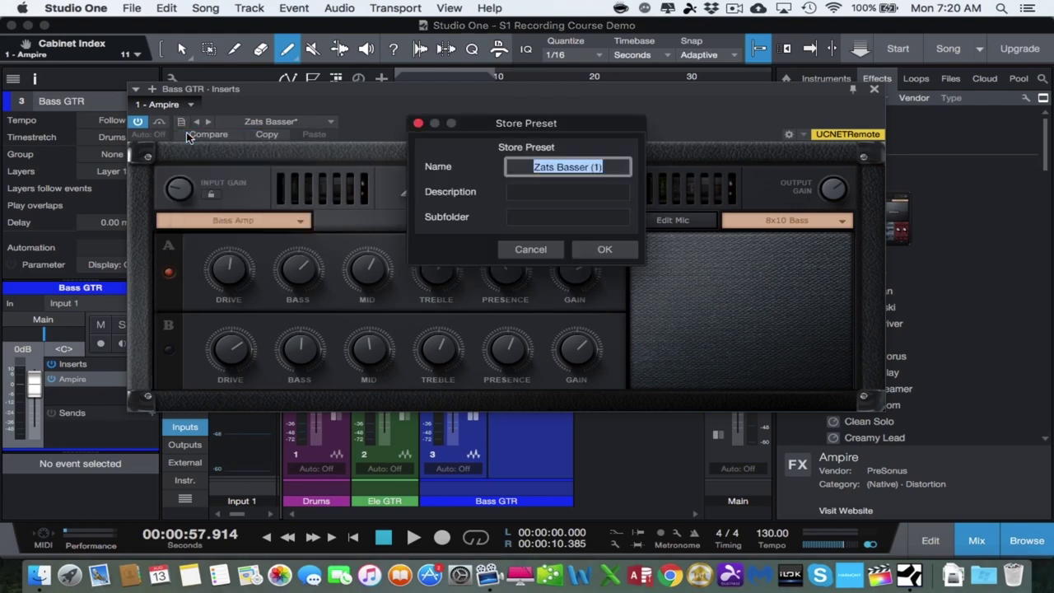
{"action": "key", "text": "BackSpace"}
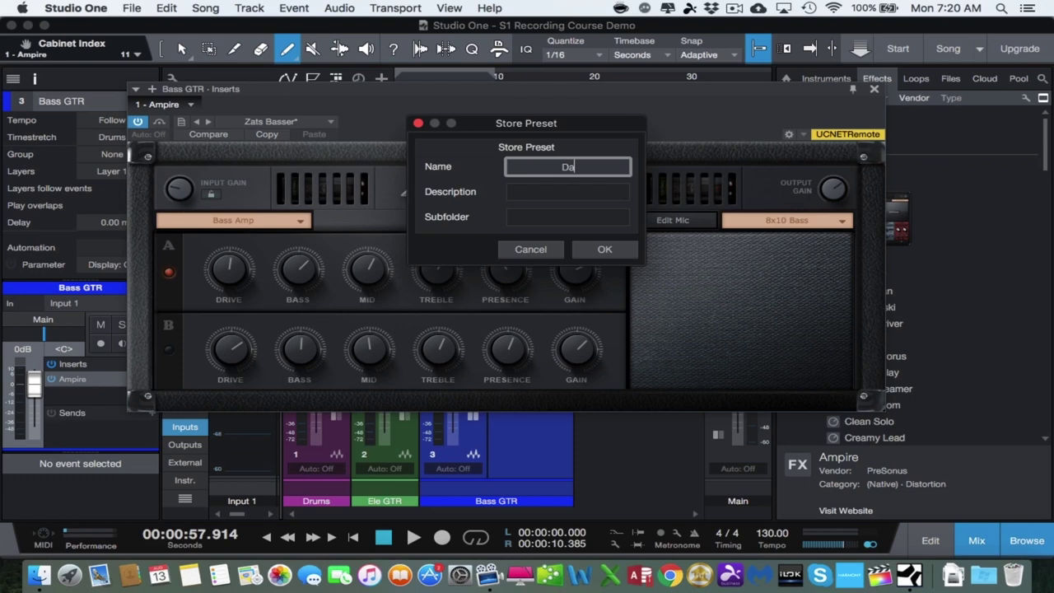
{"action": "type", "text": "Dave Bass"}
{"action": "left_click", "coordinate": [604, 249]}
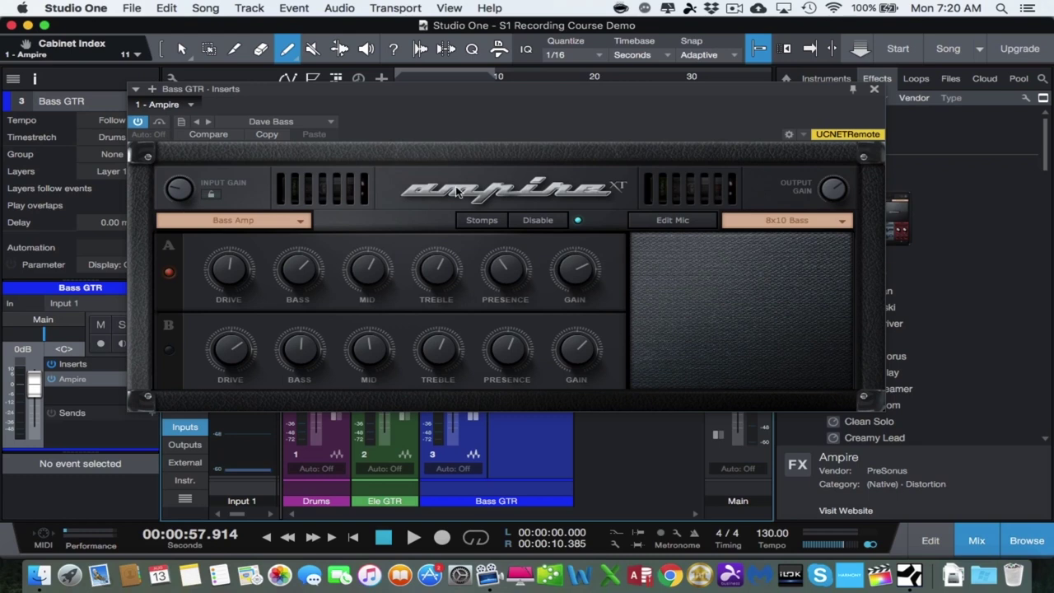
{"action": "left_click", "coordinate": [331, 122]}
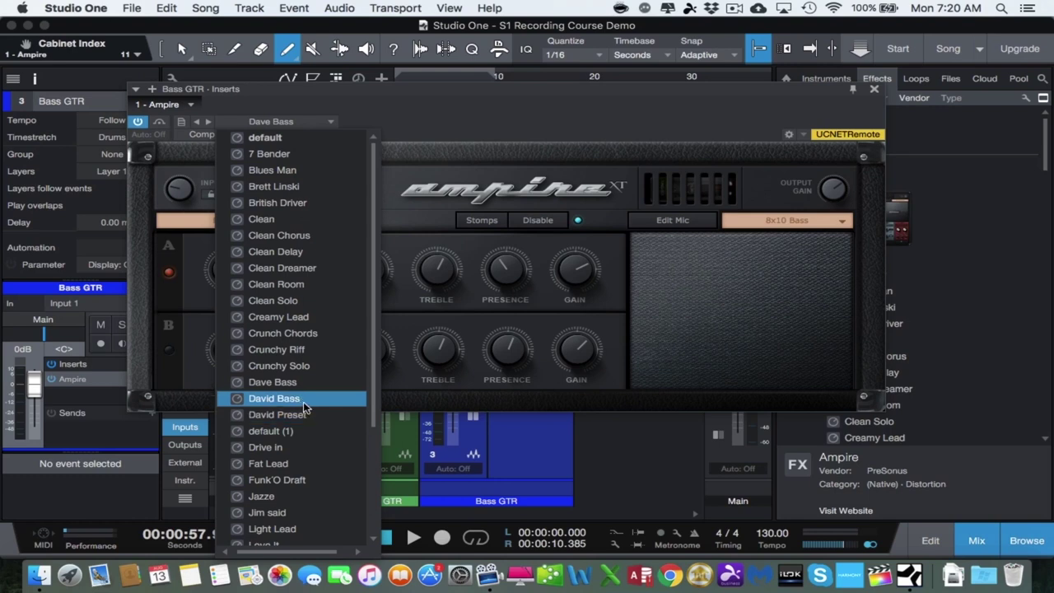
{"action": "left_click", "coordinate": [503, 86]}
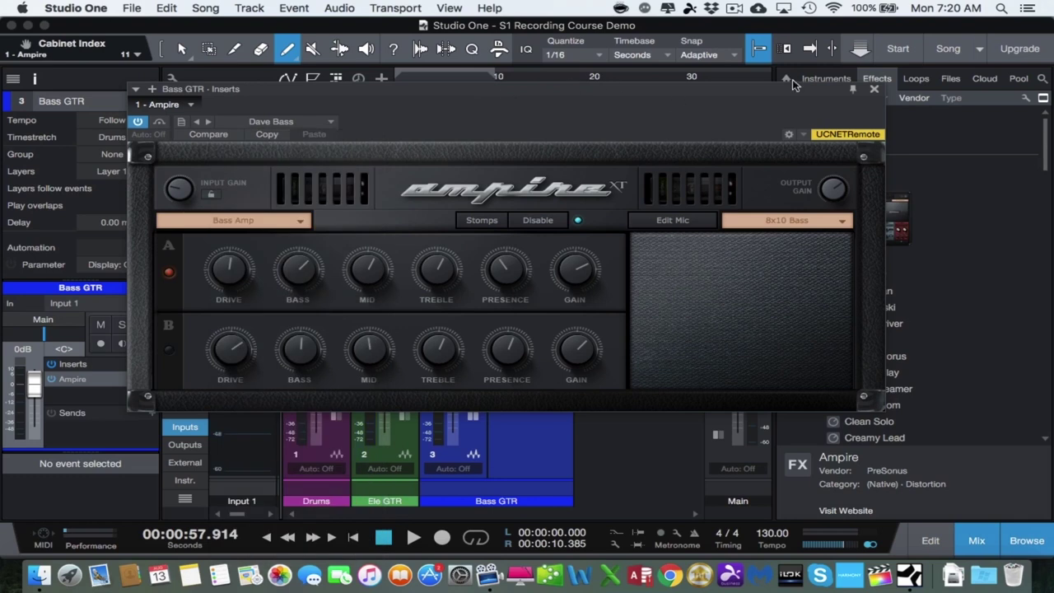
Step: Close the Ampire editor, collapse the Bass GTR channel and turn on its input monitoring
{"action": "left_click", "coordinate": [874, 88]}
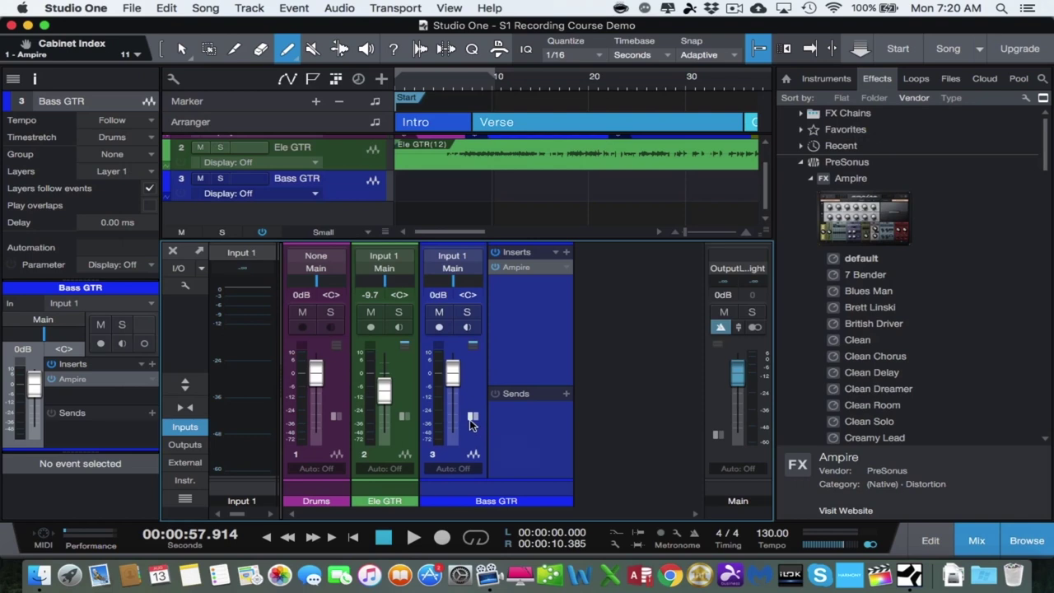
{"action": "left_click", "coordinate": [471, 418]}
{"action": "left_click", "coordinate": [468, 328]}
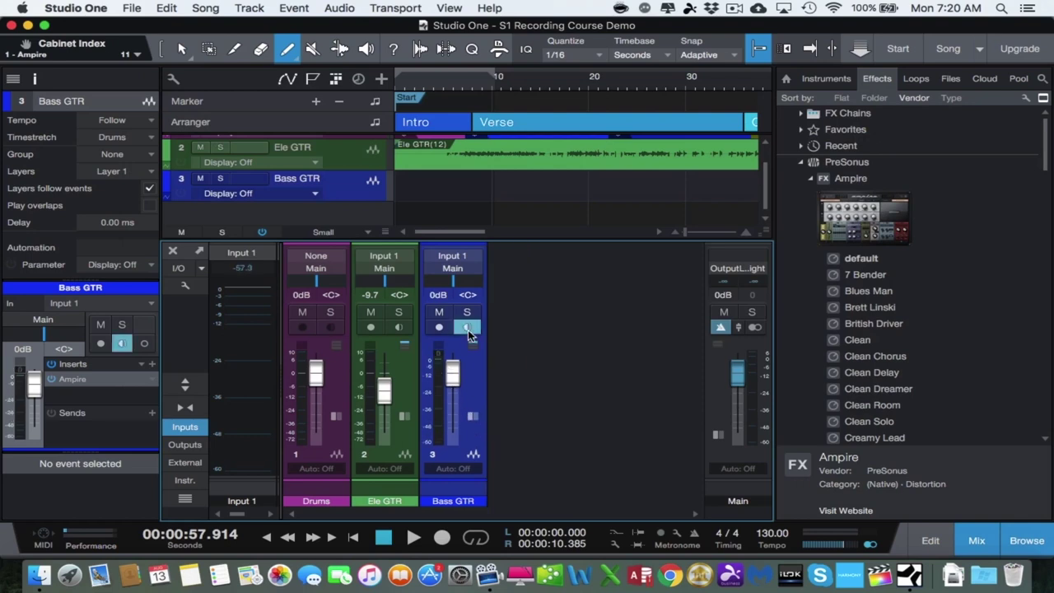
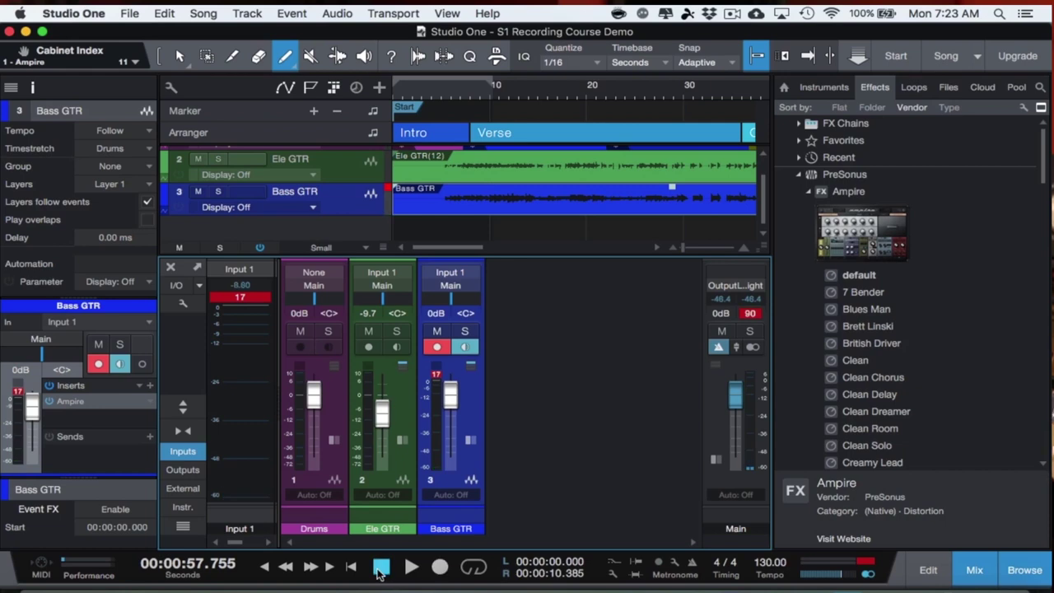
Step: Disarm recording and turn off input monitoring on the Bass GTR channel, and hide the browser
{"action": "left_click", "coordinate": [436, 346]}
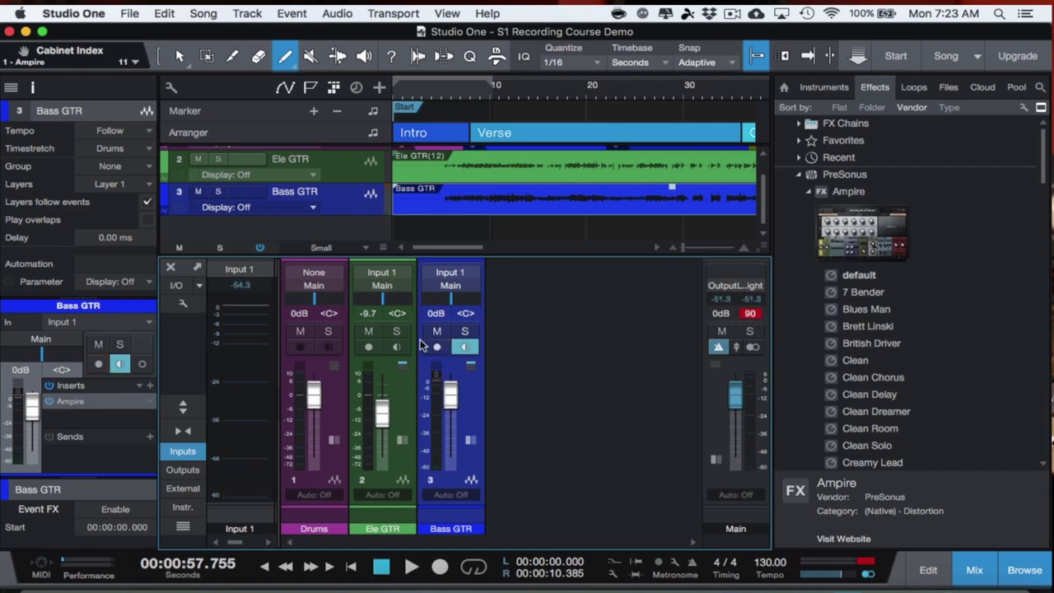
{"action": "left_click", "coordinate": [465, 346]}
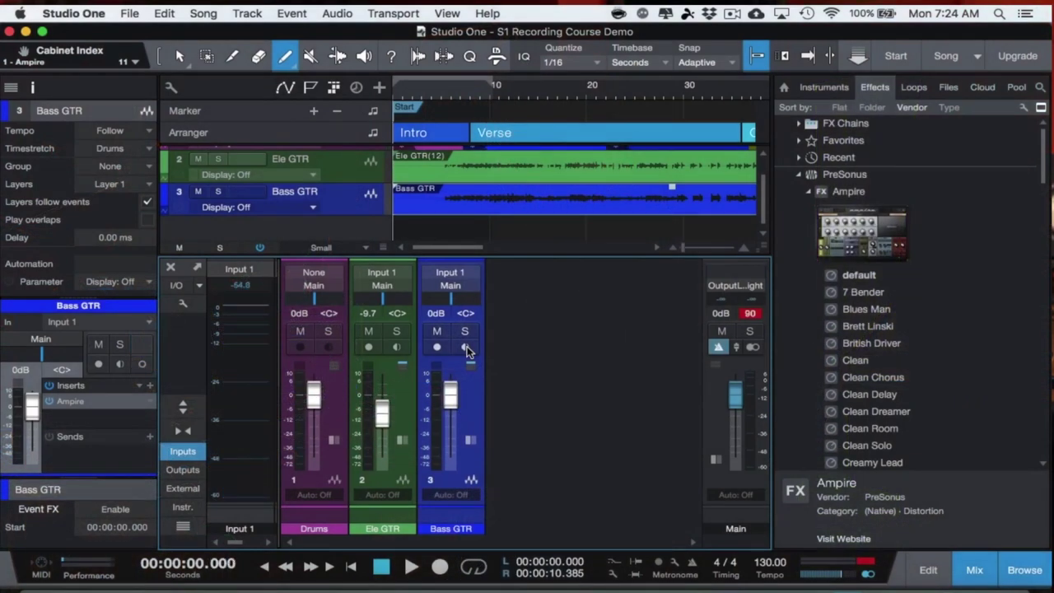
{"action": "left_click", "coordinate": [1024, 569]}
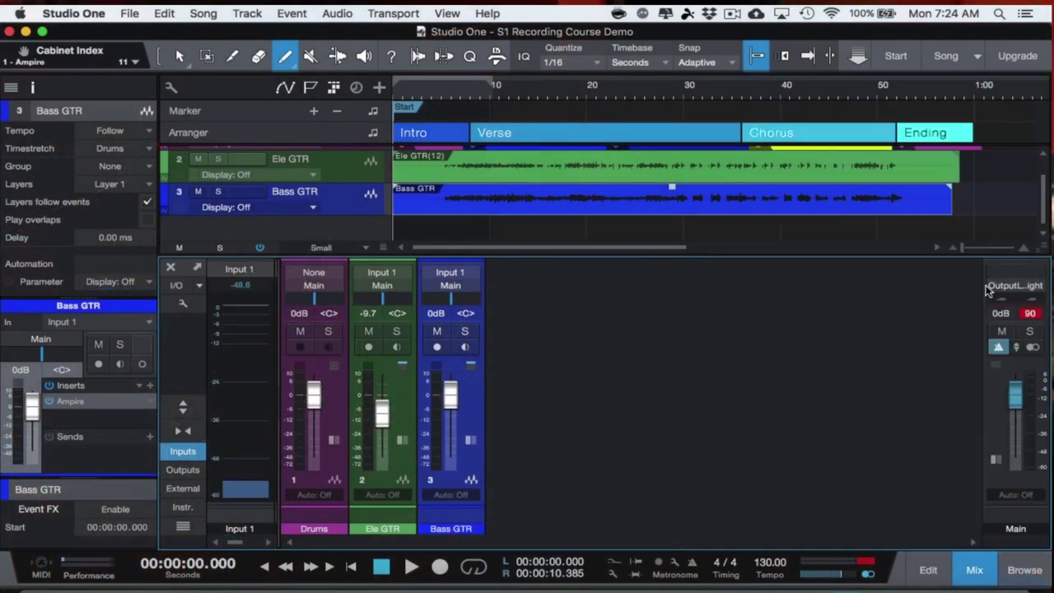
Step: Play the song from the start, clearing the Main output's clip indicator and lowering the Bass GTR volume to -4.9 dB
{"action": "left_click", "coordinate": [1032, 315]}
{"action": "key", "text": "space"}
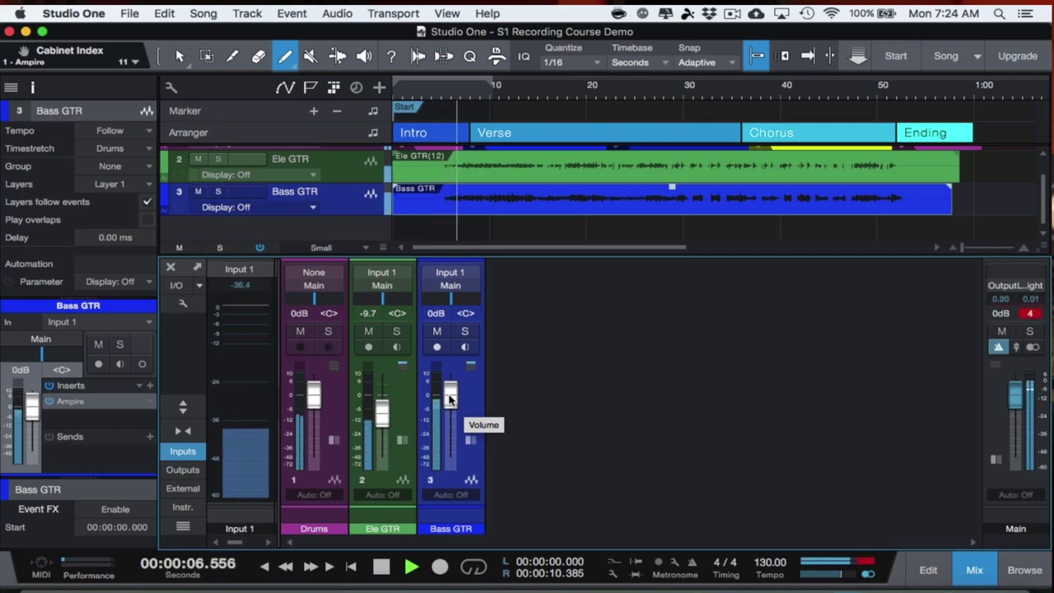
{"action": "left_click_drag", "start_coordinate": [449, 399], "coordinate": [450, 401]}
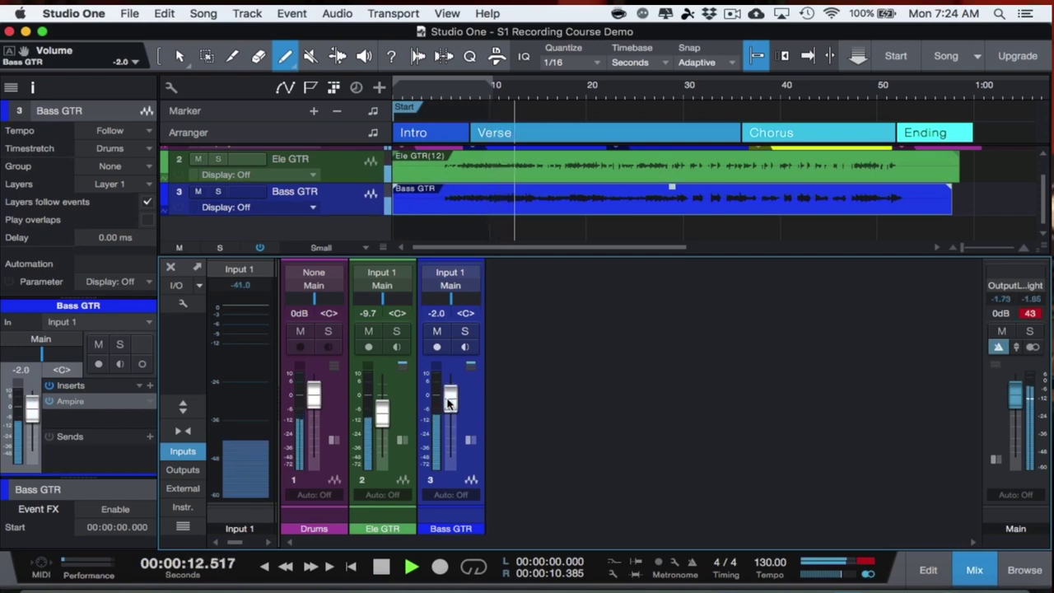
{"action": "left_click", "coordinate": [1028, 315]}
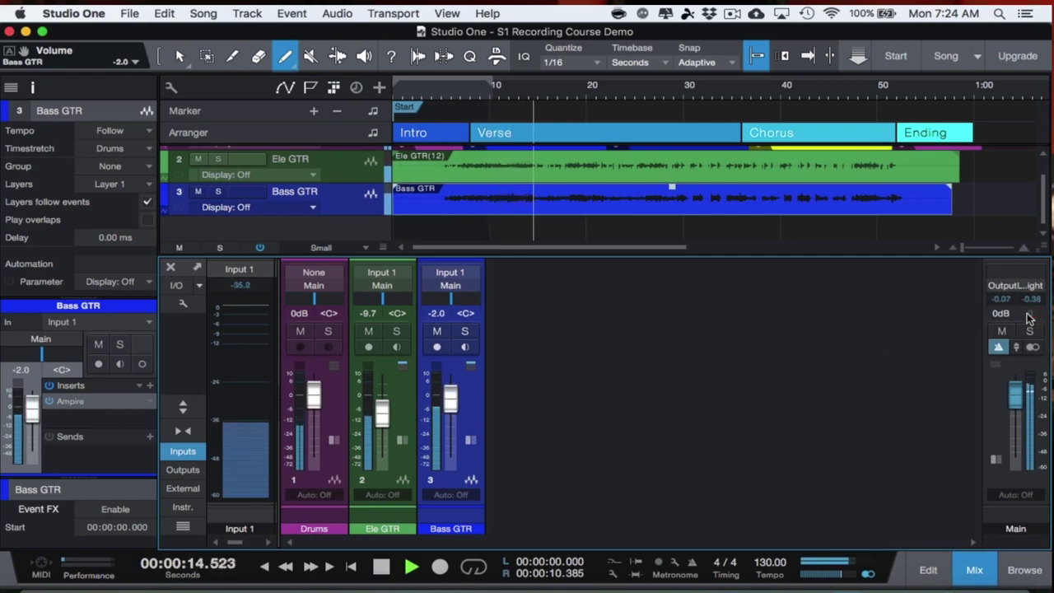
{"action": "left_click_drag", "start_coordinate": [451, 401], "coordinate": [450, 404]}
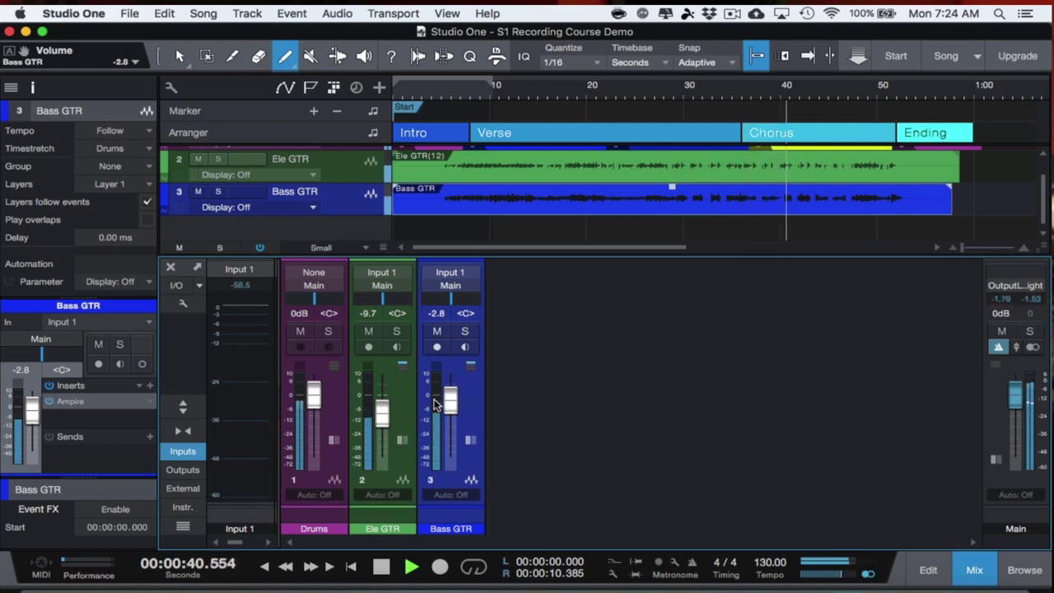
{"action": "left_click_drag", "start_coordinate": [447, 401], "coordinate": [448, 404]}
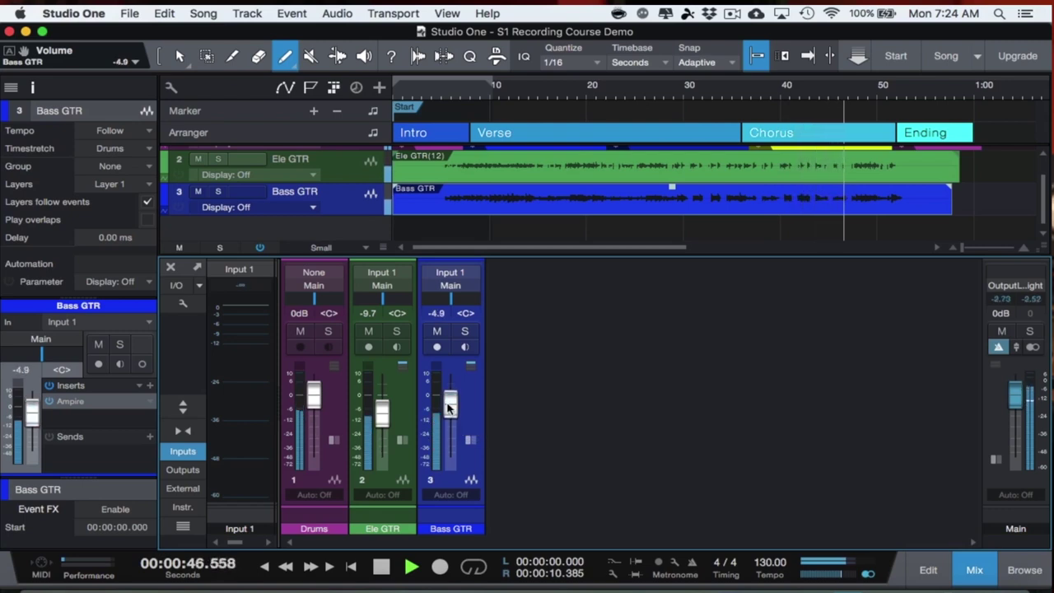